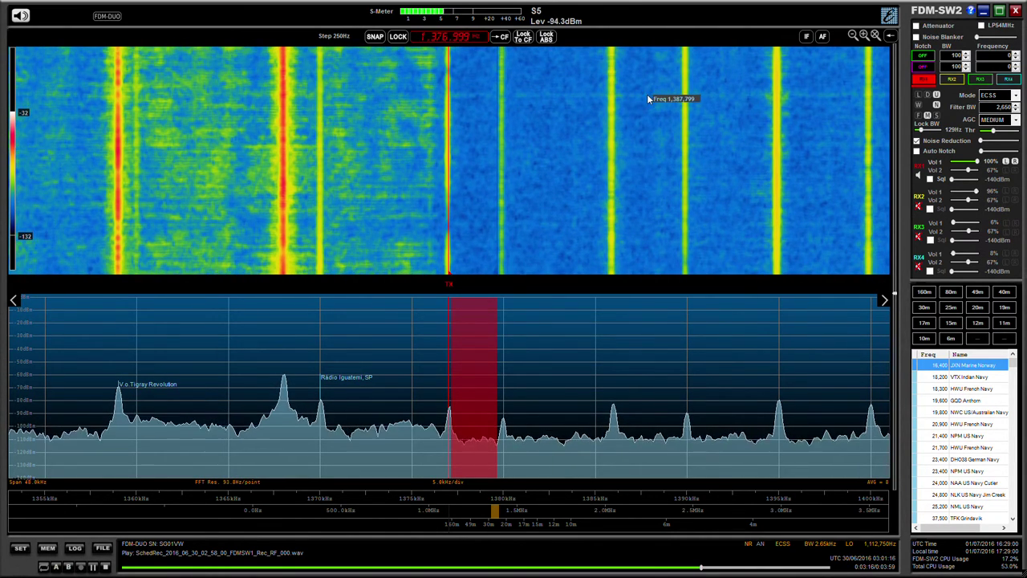
scroll(647, 98, up, 1)
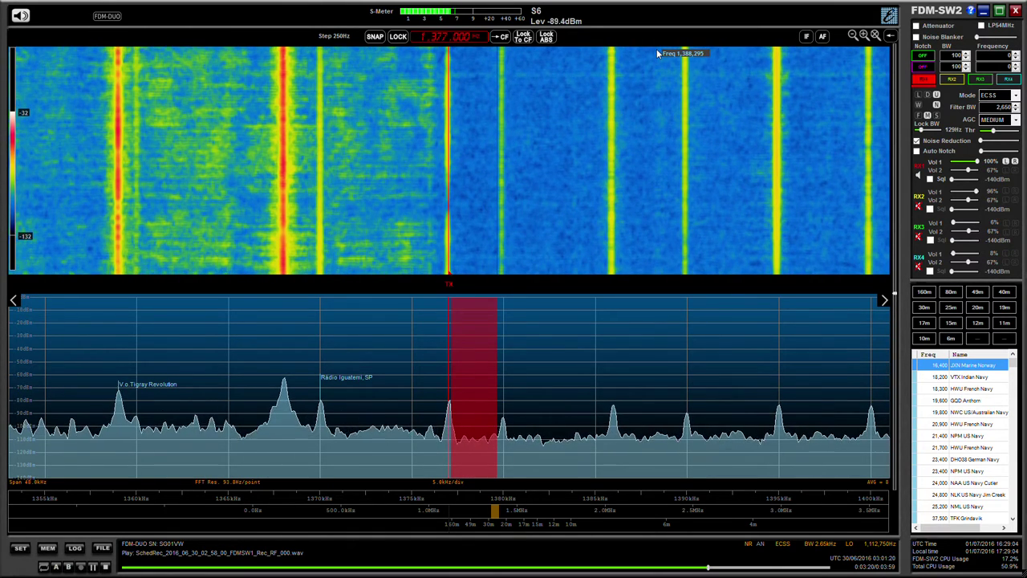
scroll(657, 50, down, 1)
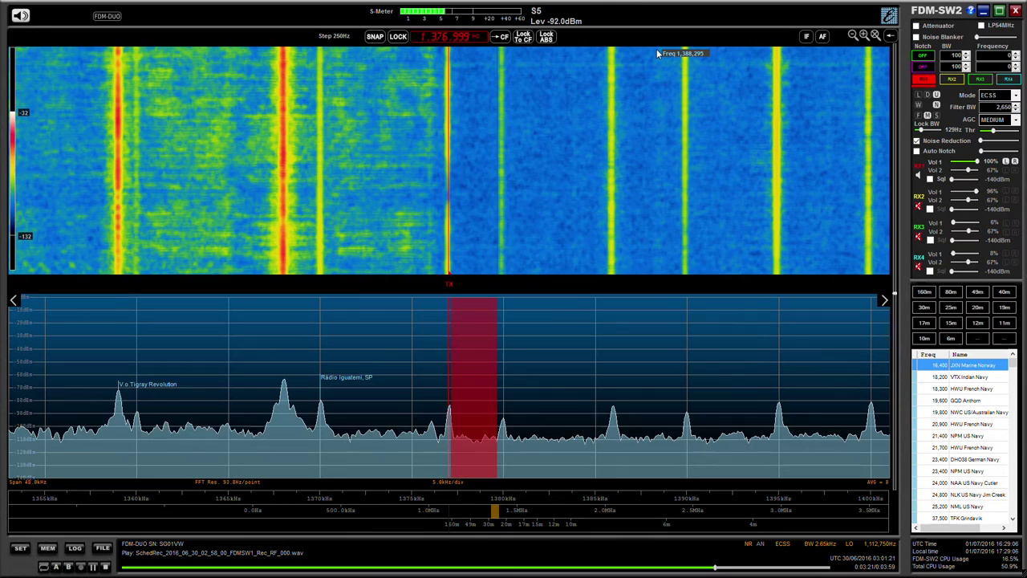
scroll(657, 53, up, 1)
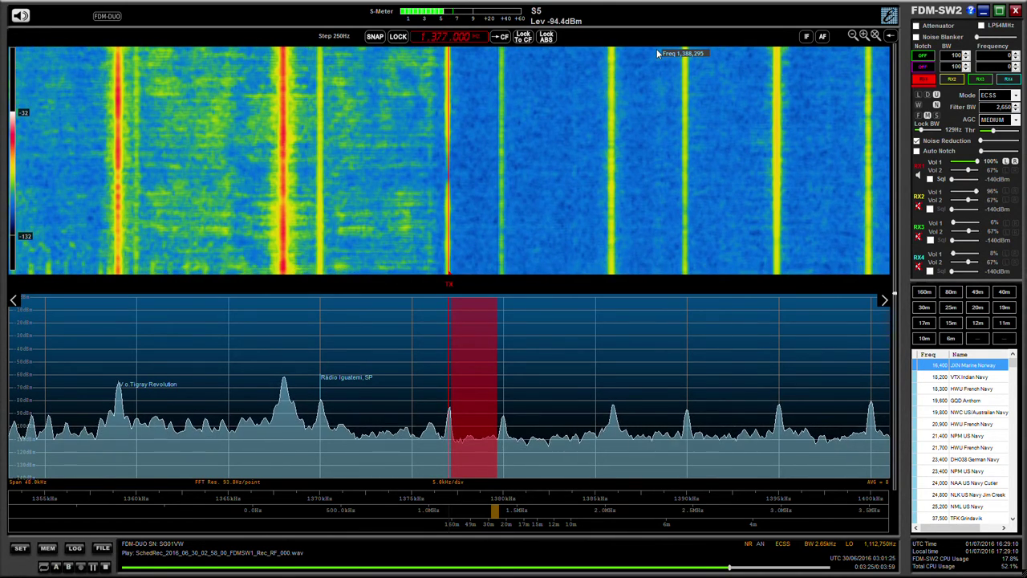
scroll(656, 51, down, 1)
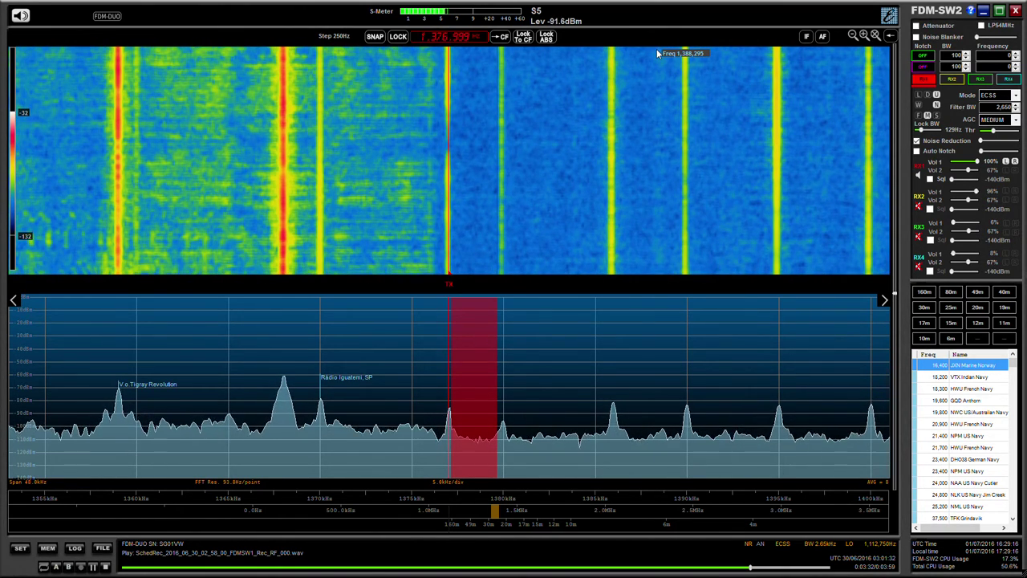
scroll(657, 50, up, 1)
scroll(657, 51, up, 1)
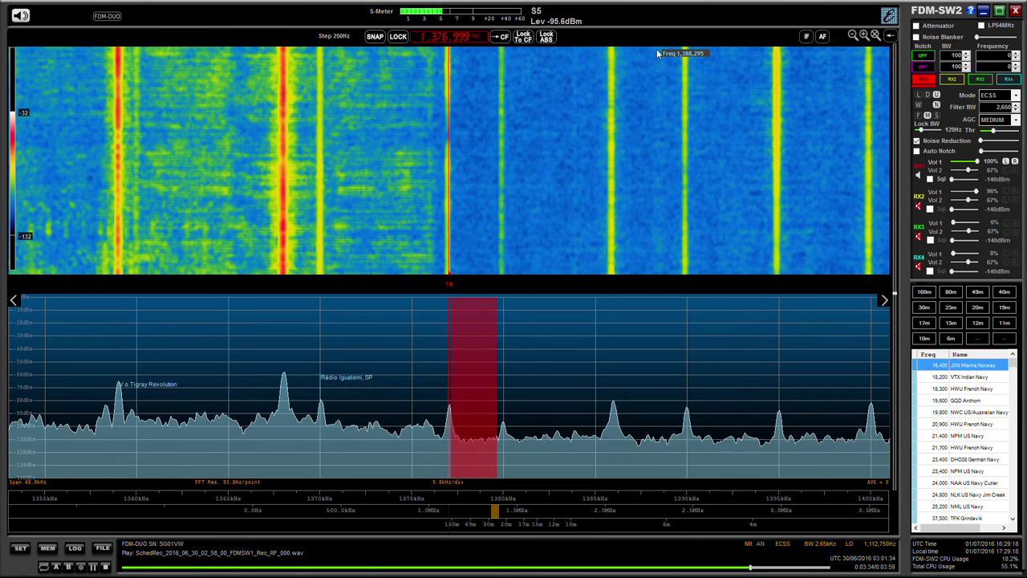
scroll(656, 52, up, 1)
scroll(656, 52, down, 1)
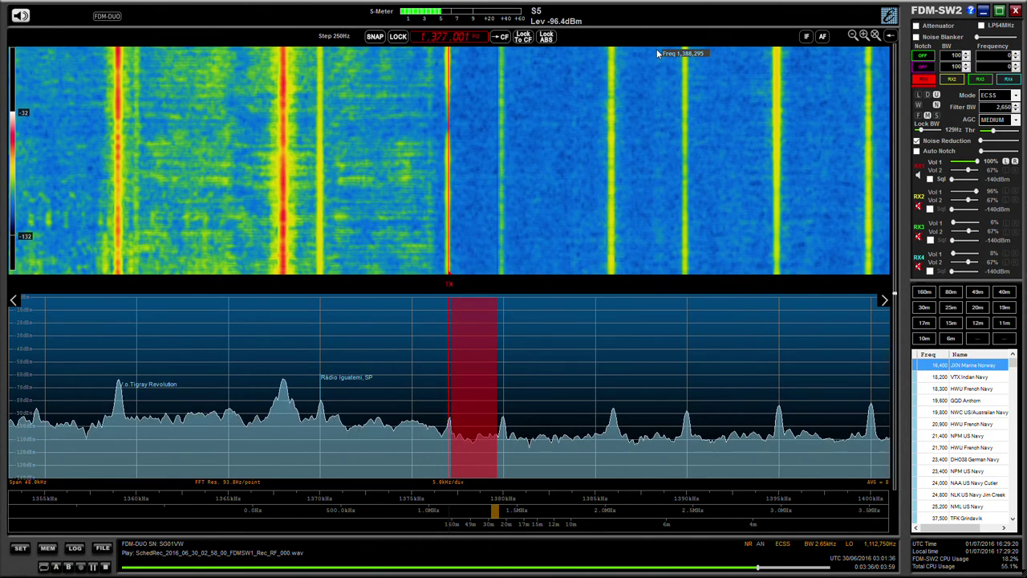
scroll(656, 51, down, 1)
scroll(656, 52, down, 1)
scroll(657, 53, down, 1)
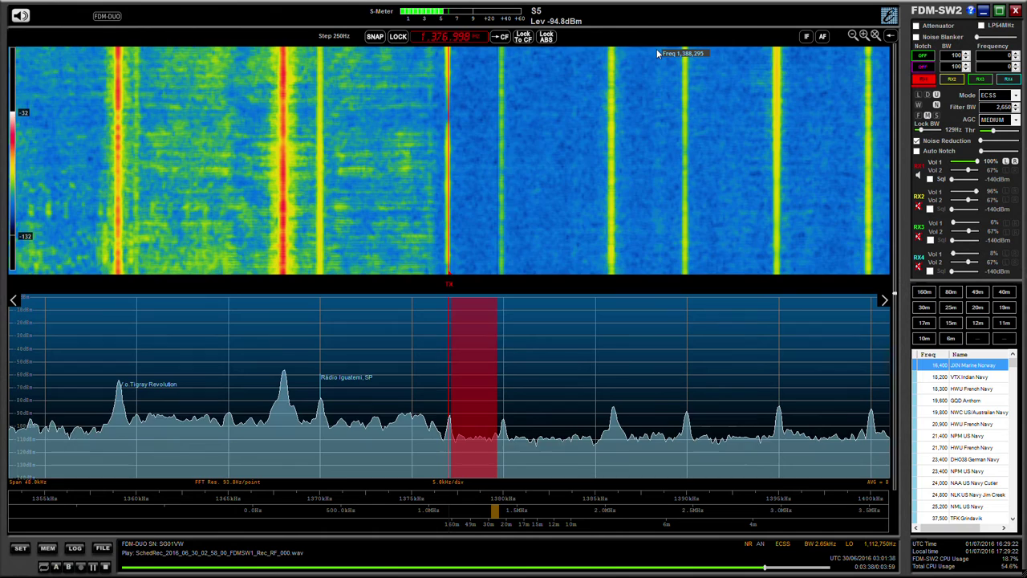
scroll(656, 53, up, 3)
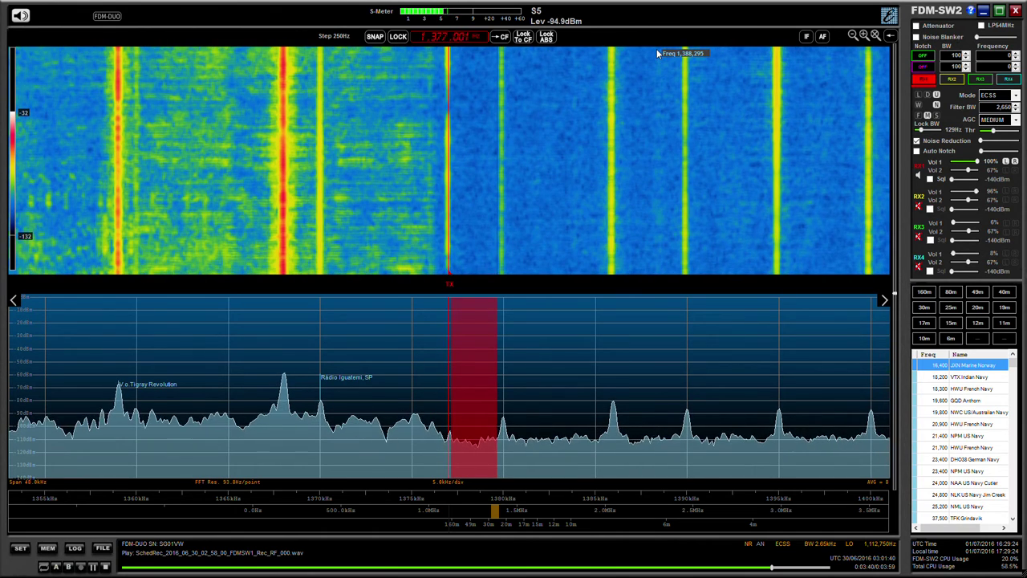